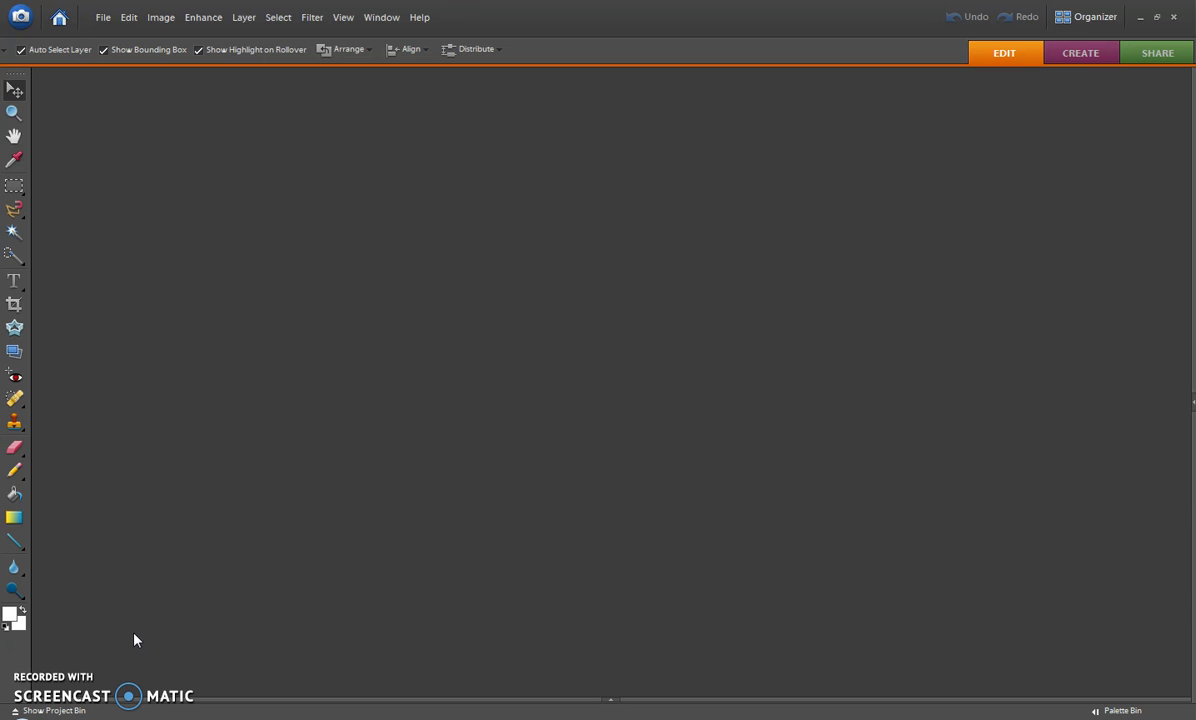
- Bring up the Open dialog from the File menu to browse the Photographer Fav Jgps to edit folder
click(102, 18)
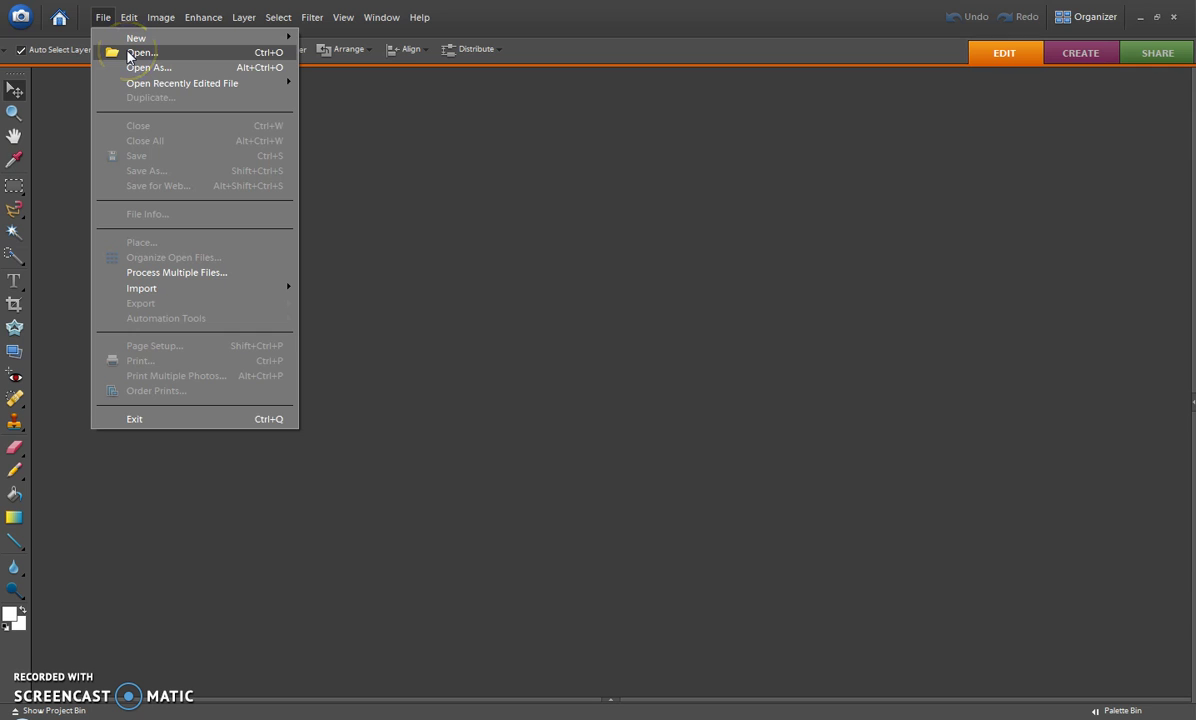
click(128, 55)
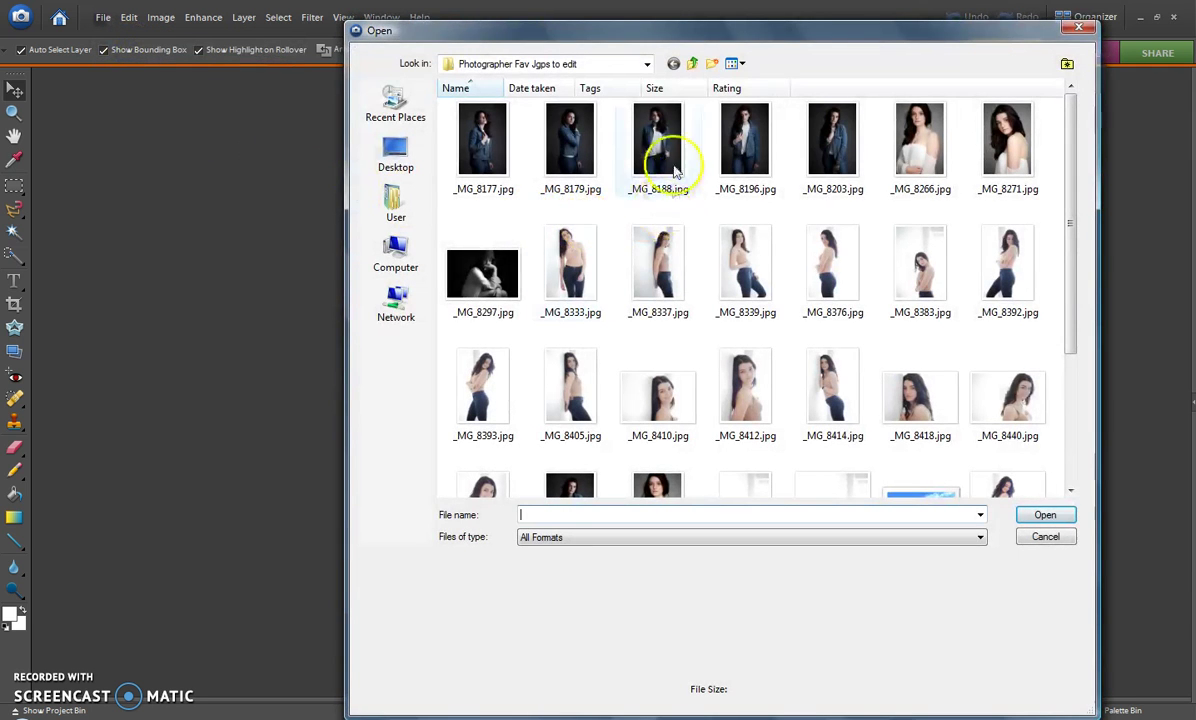
- Open the portrait _MG_8188.jpg and zoom out slightly
double_click(676, 172)
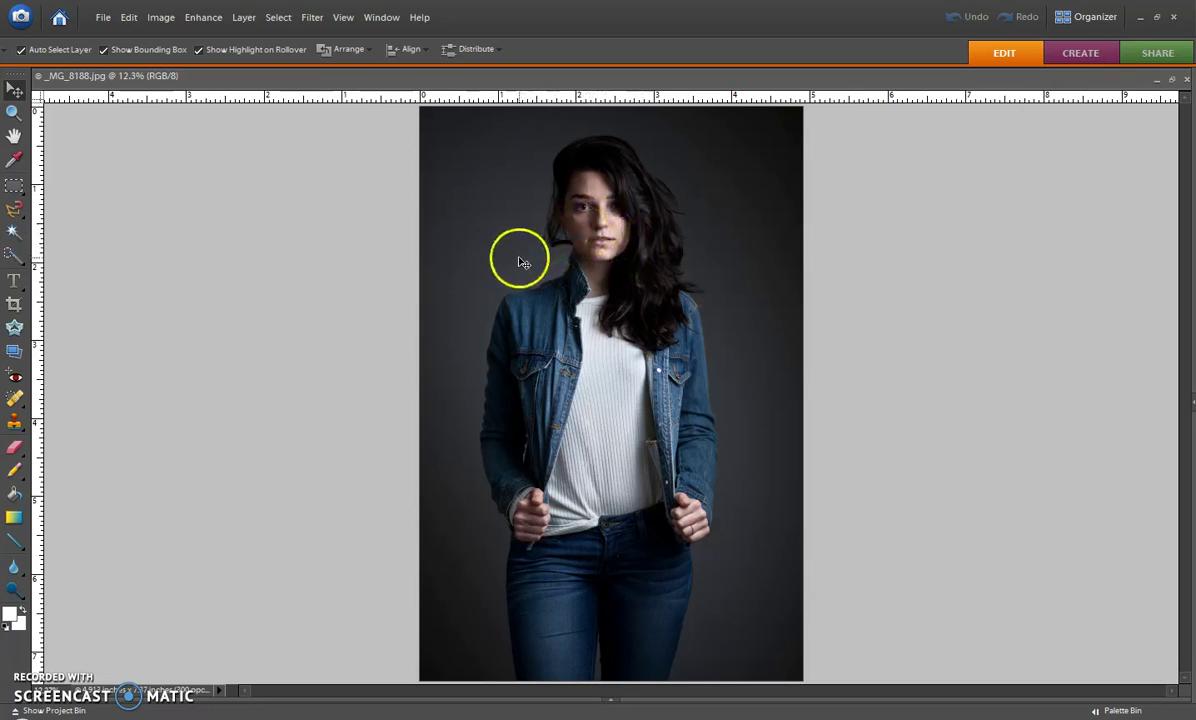
scroll(523, 255, down, 1)
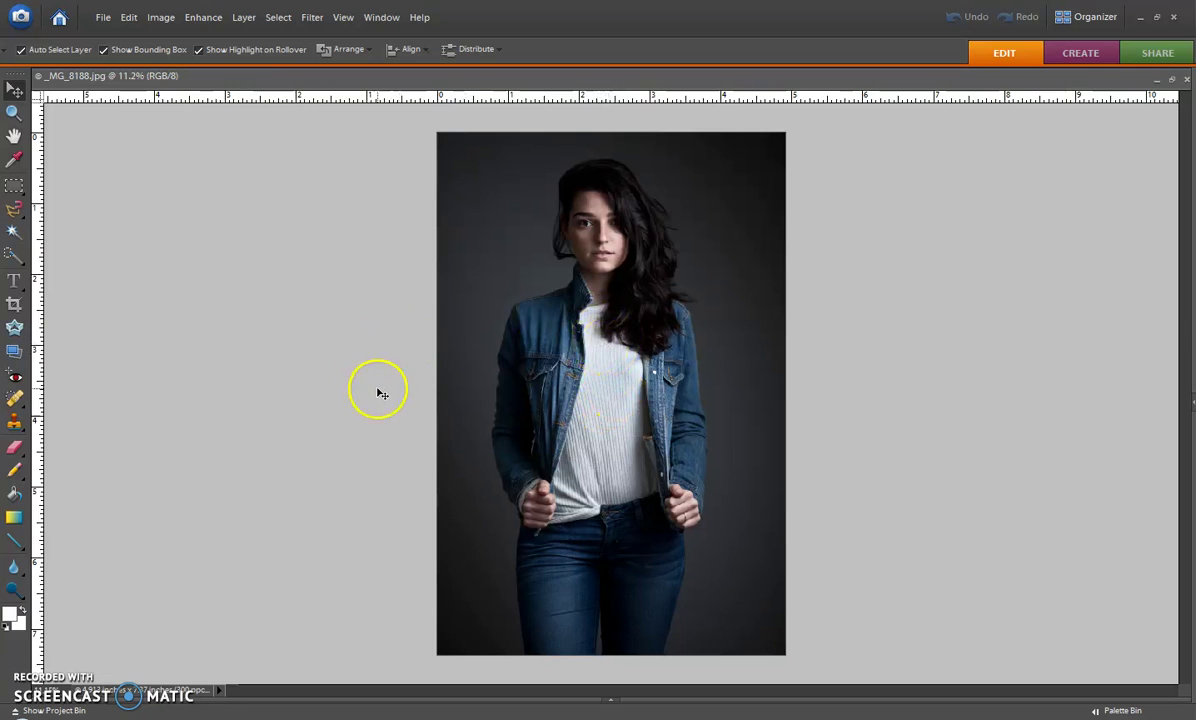
- Crop to a 5 x 5 in square extending past both sides of the photo, centred on the woman
click(15, 305)
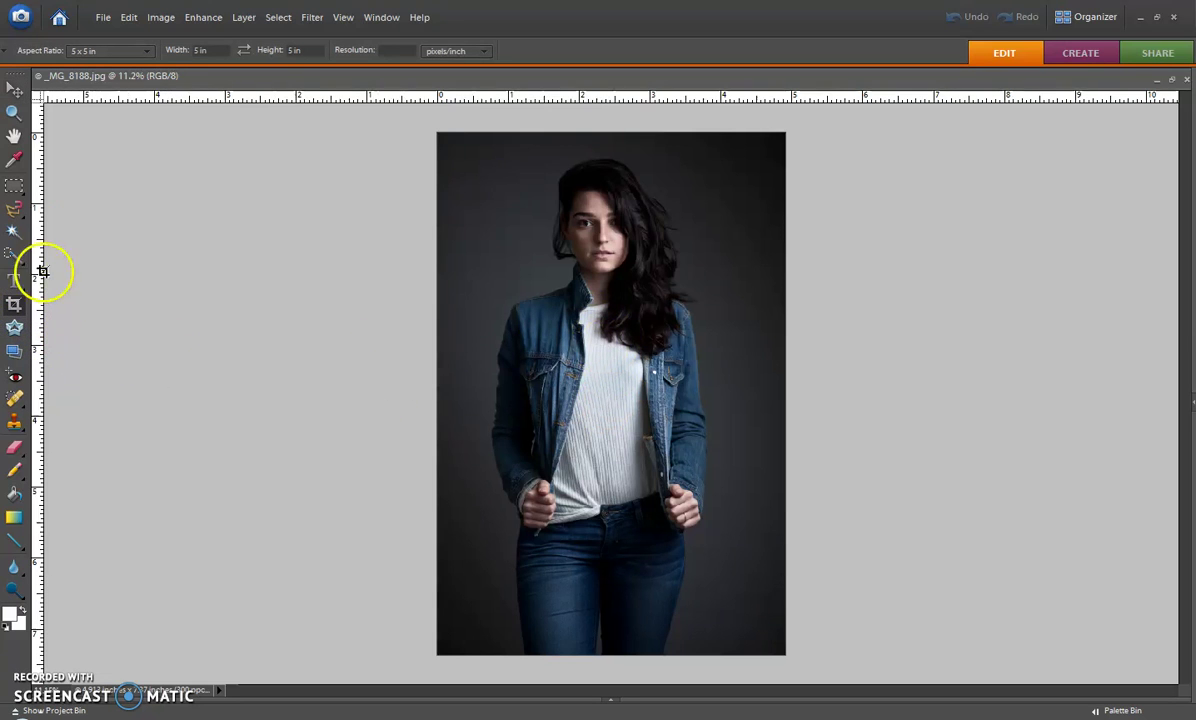
click(95, 51)
click(80, 133)
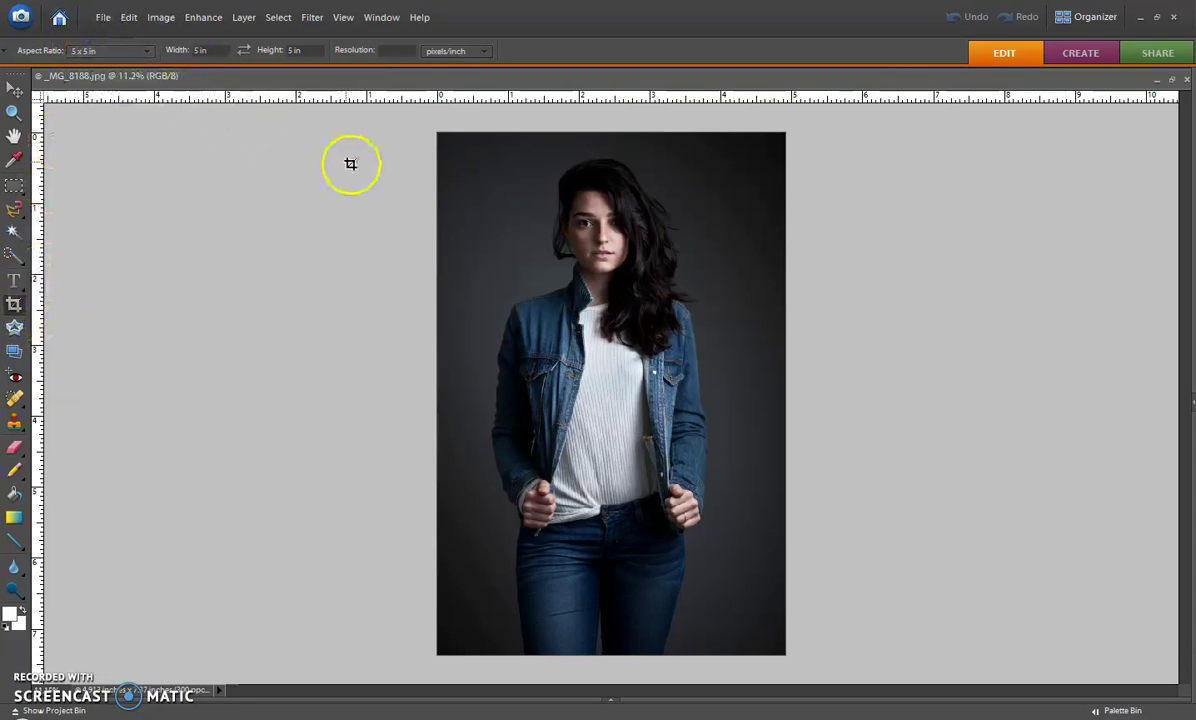
drag(438, 142, 889, 663)
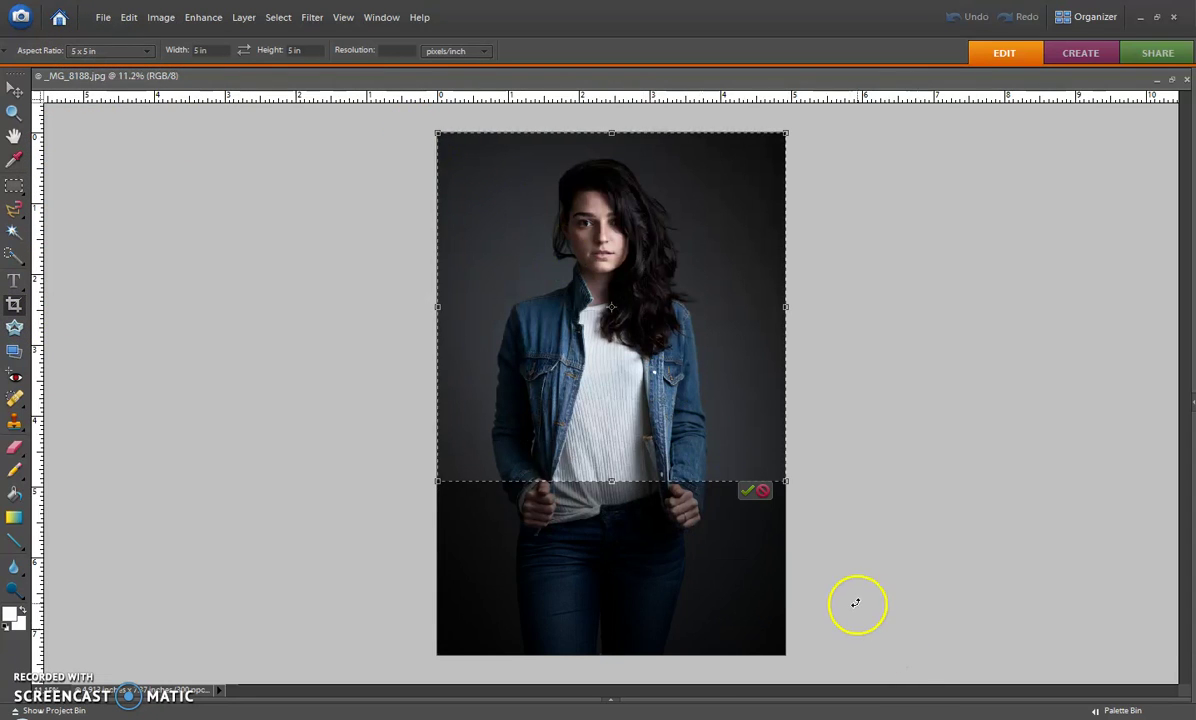
drag(788, 483, 924, 691)
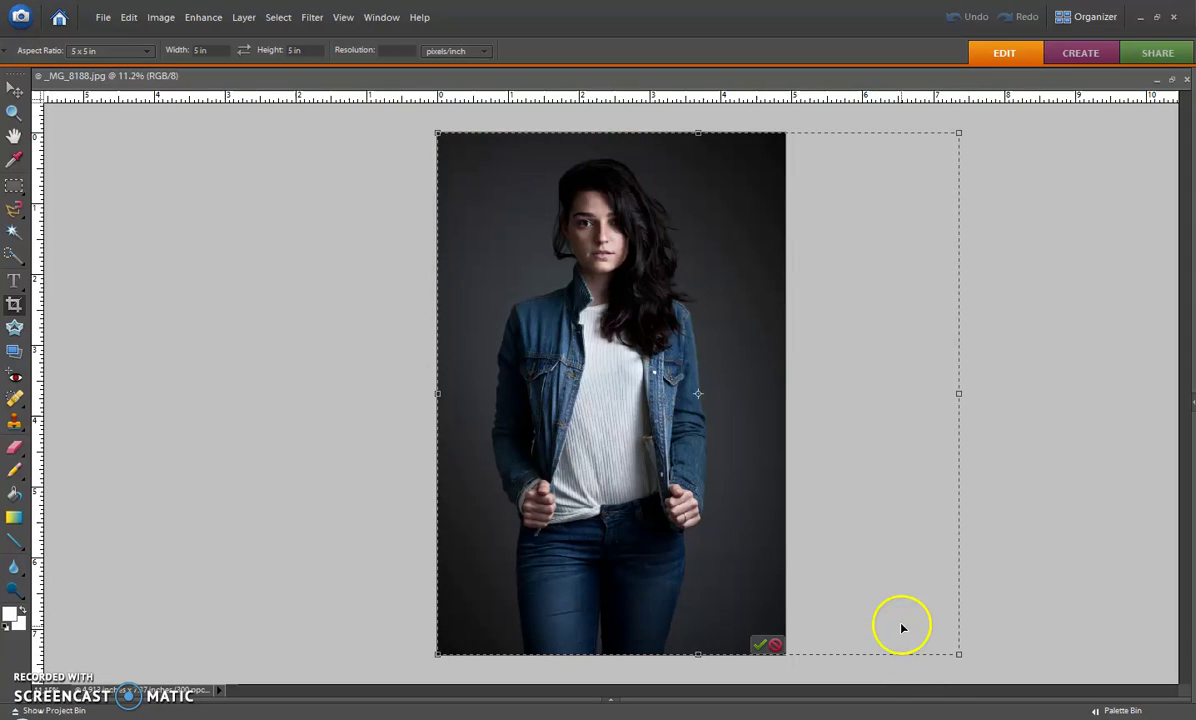
drag(902, 630, 811, 611)
click(760, 645)
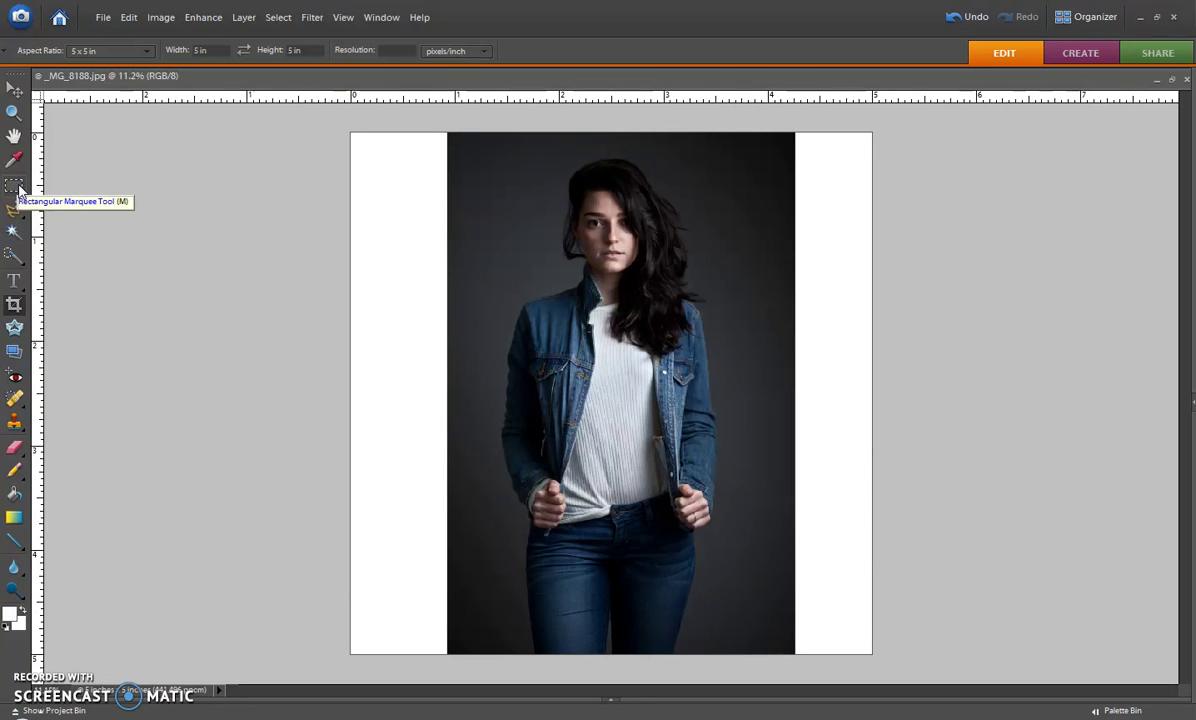
- Select a narrow backdrop strip right of the woman and stretch it to the right canvas edge
click(16, 187)
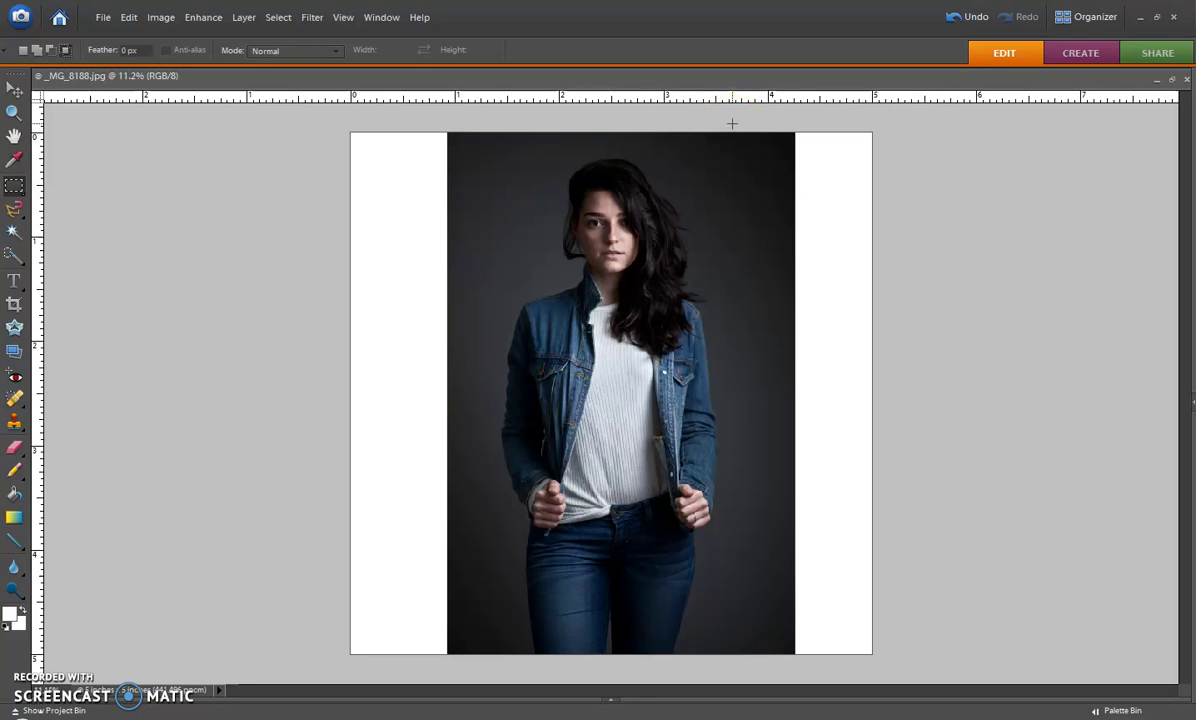
click(732, 123)
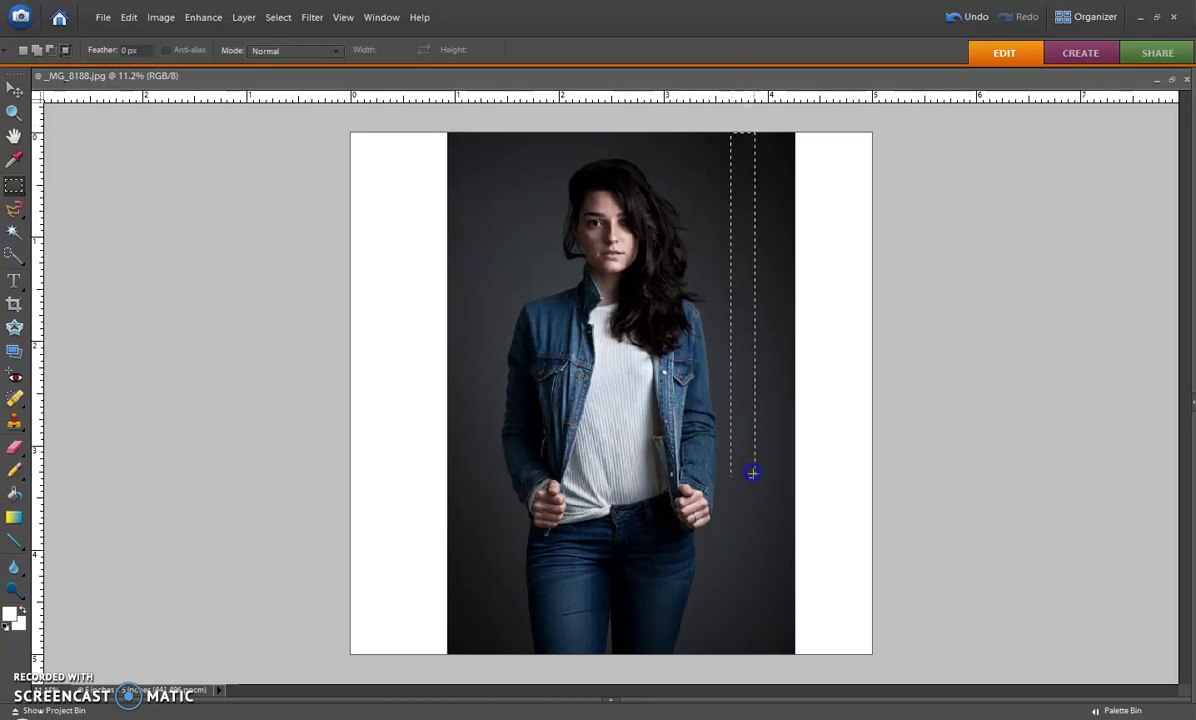
drag(752, 472, 787, 659)
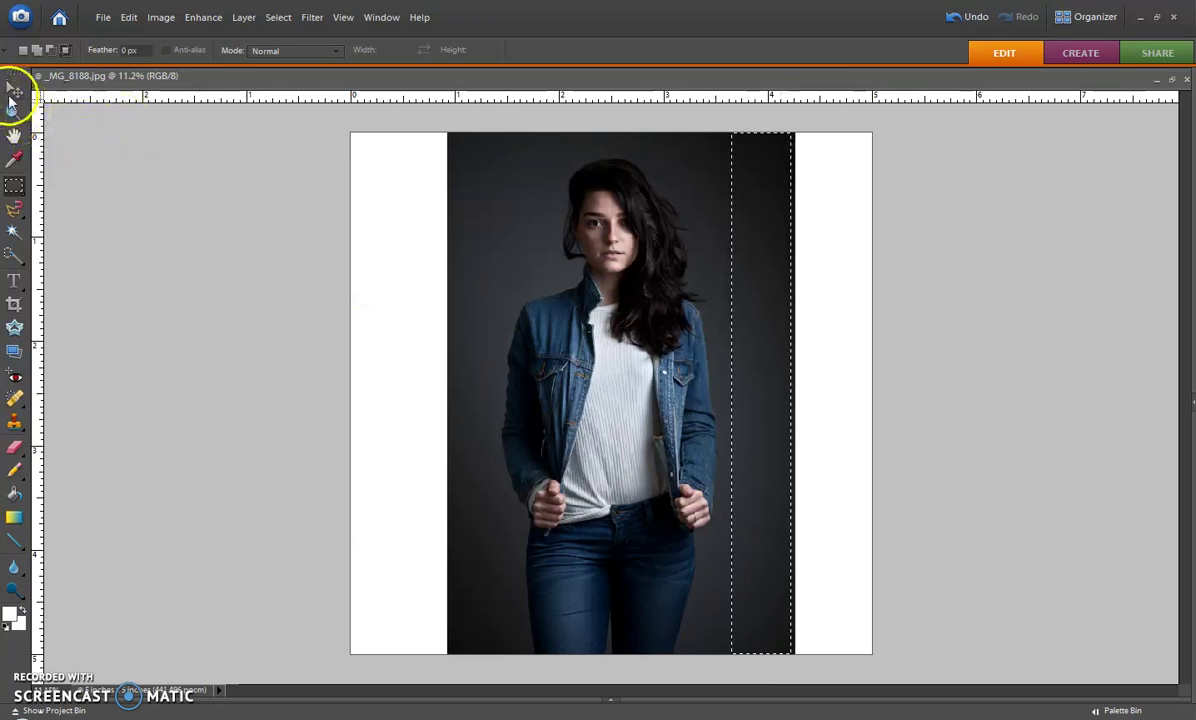
click(14, 88)
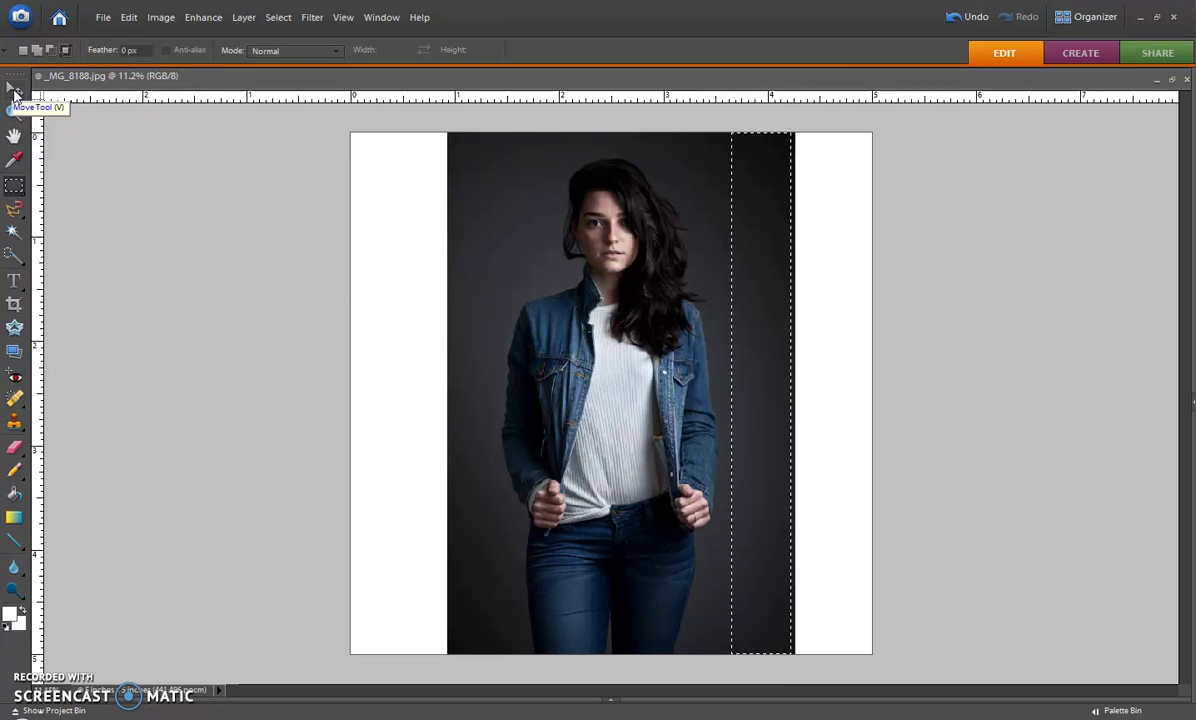
click(14, 90)
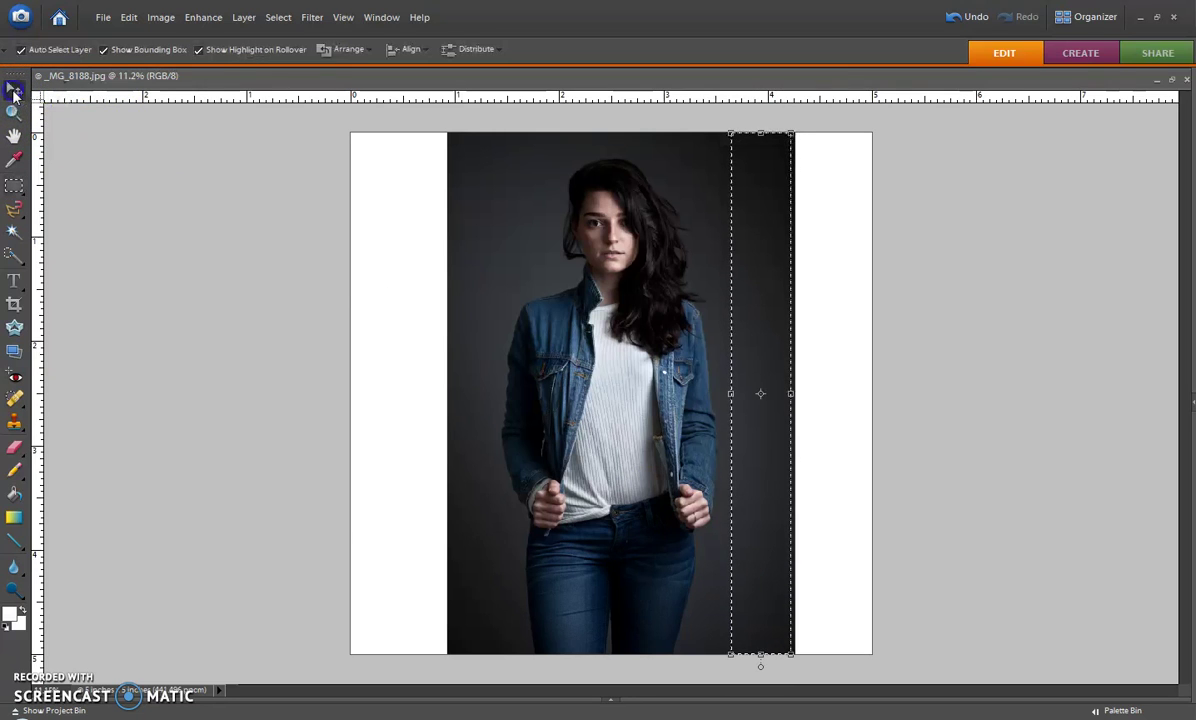
click(681, 200)
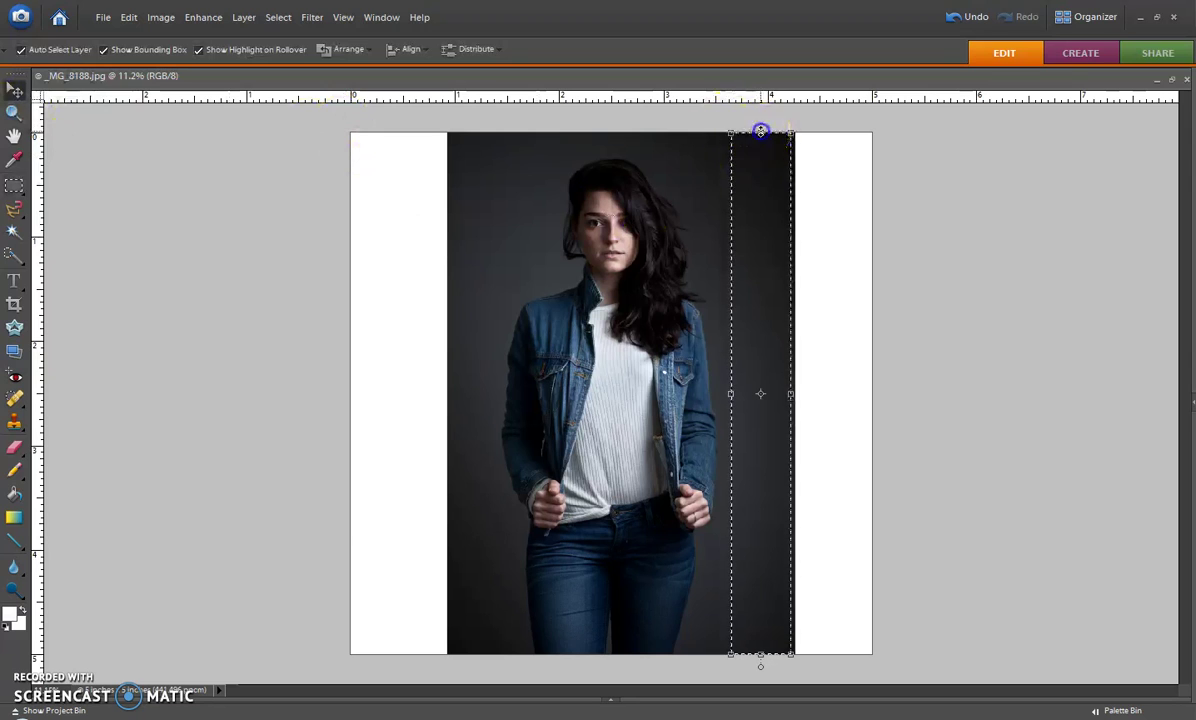
drag(760, 131, 761, 123)
click(756, 200)
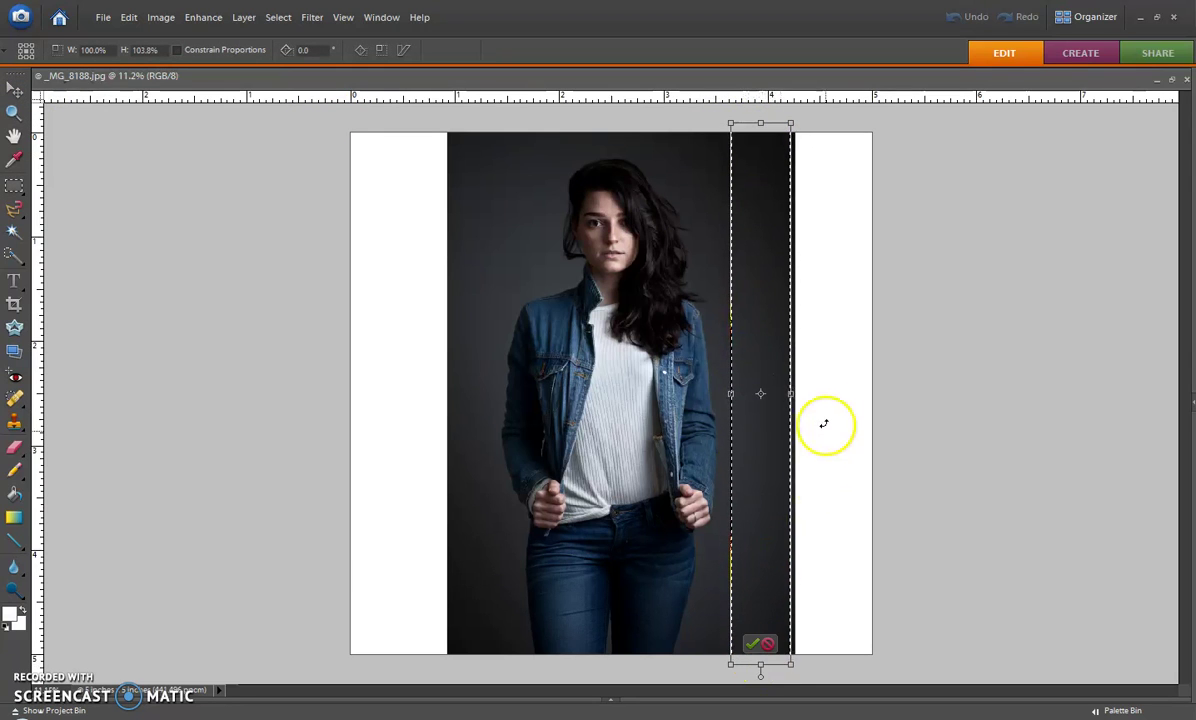
drag(792, 395, 890, 403)
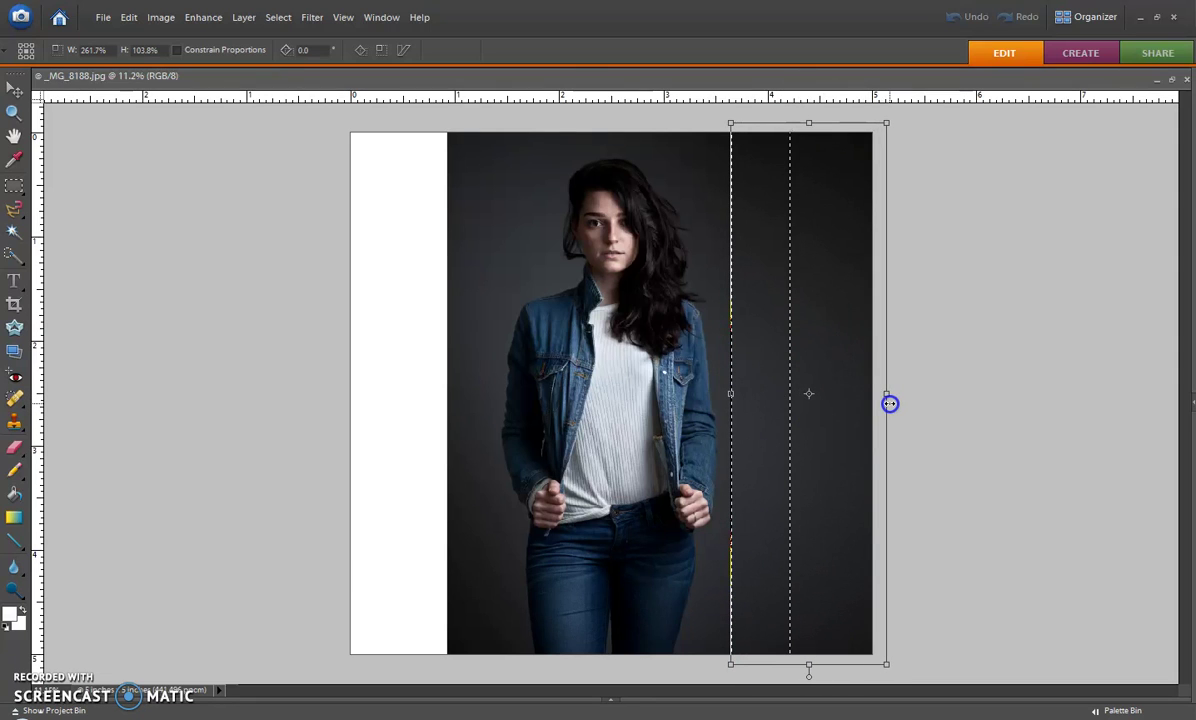
double_click(847, 643)
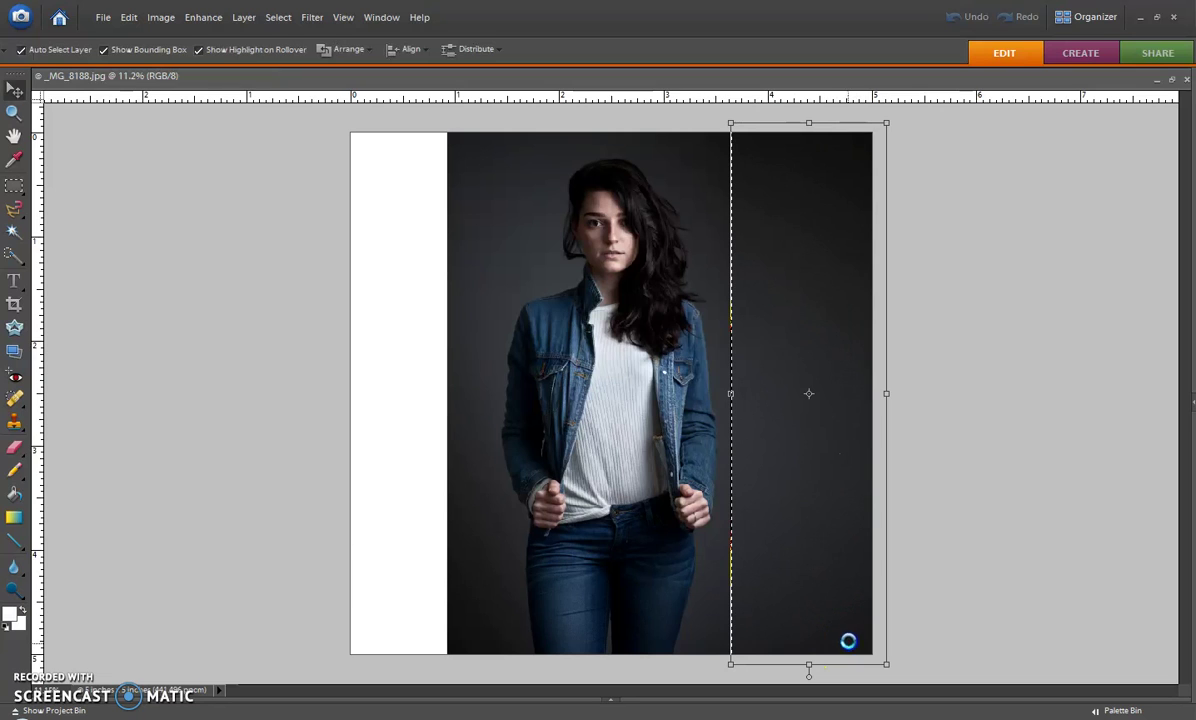
click(178, 190)
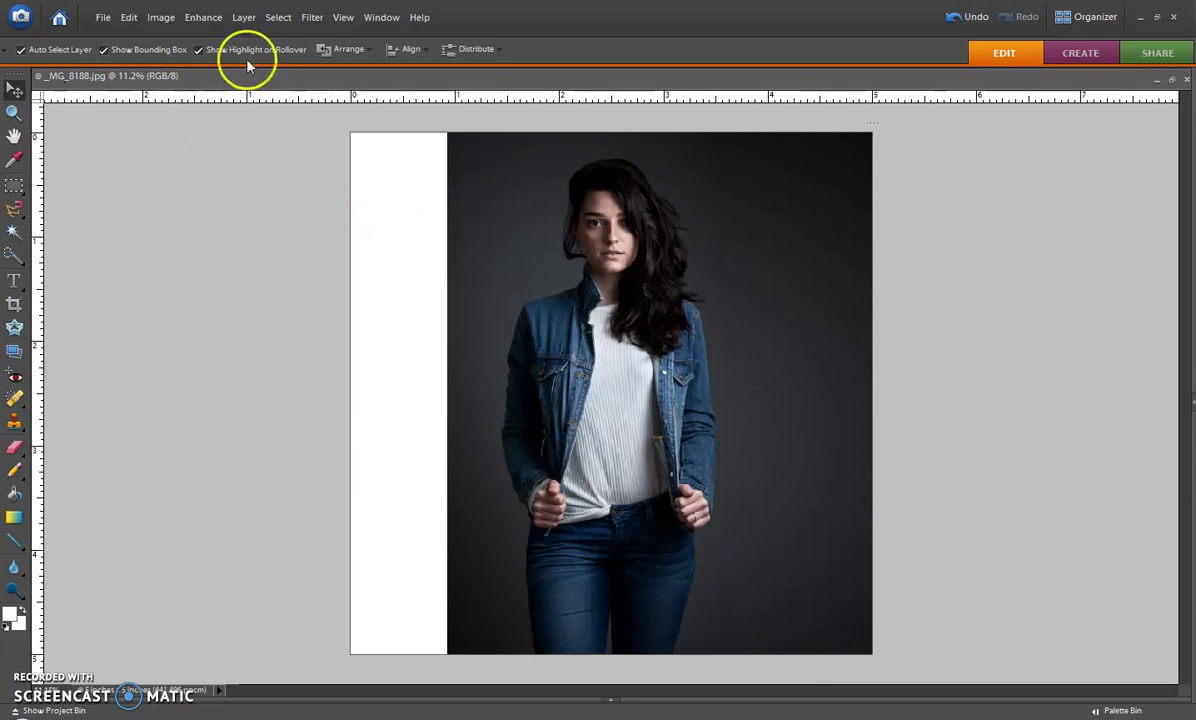
- Select a narrow backdrop strip left of the woman and stretch it to the left canvas edge
click(14, 186)
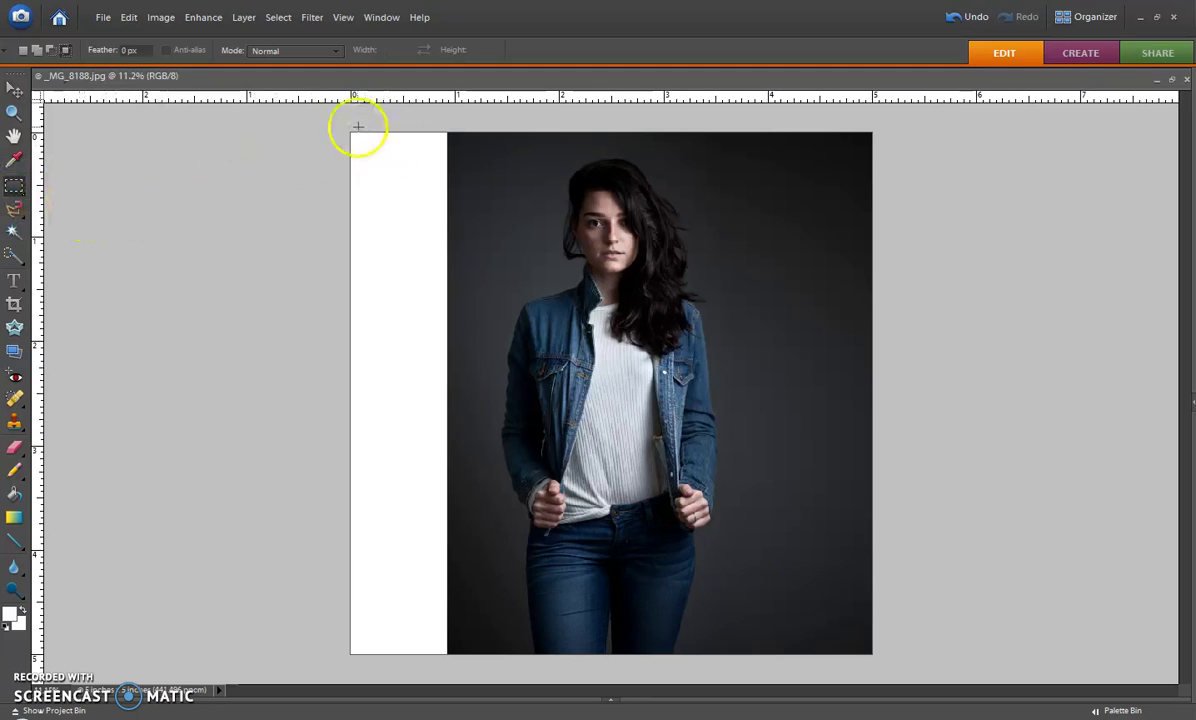
drag(449, 133, 491, 659)
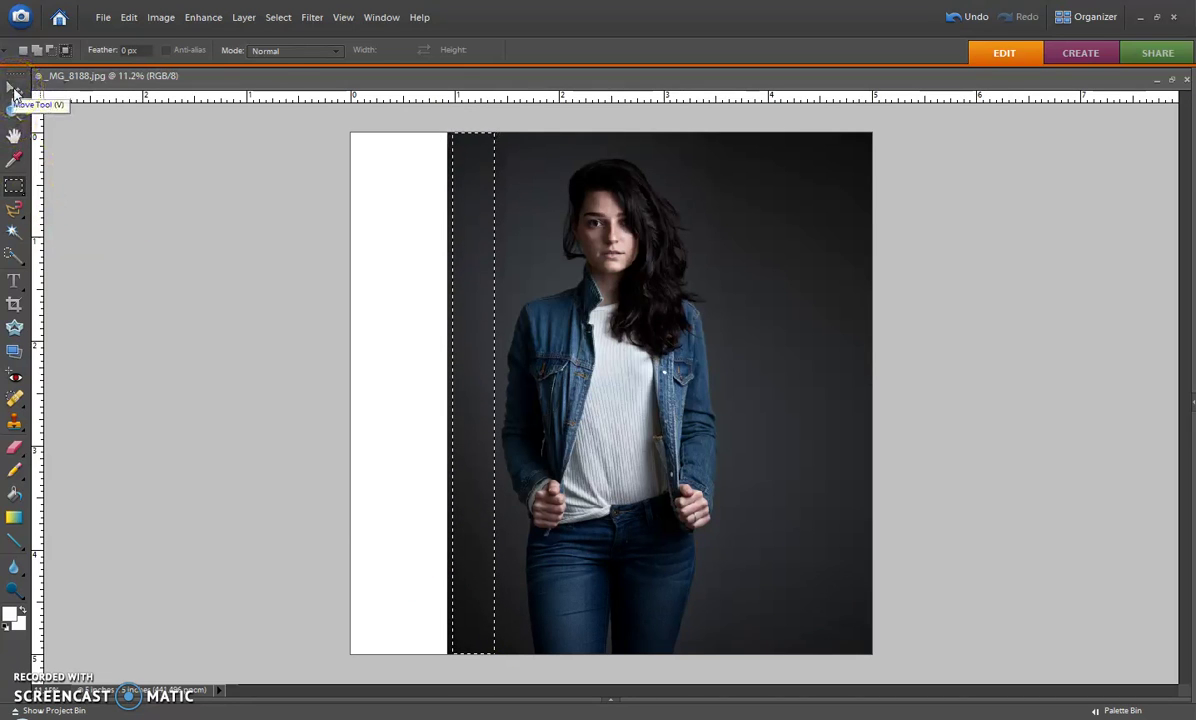
click(13, 89)
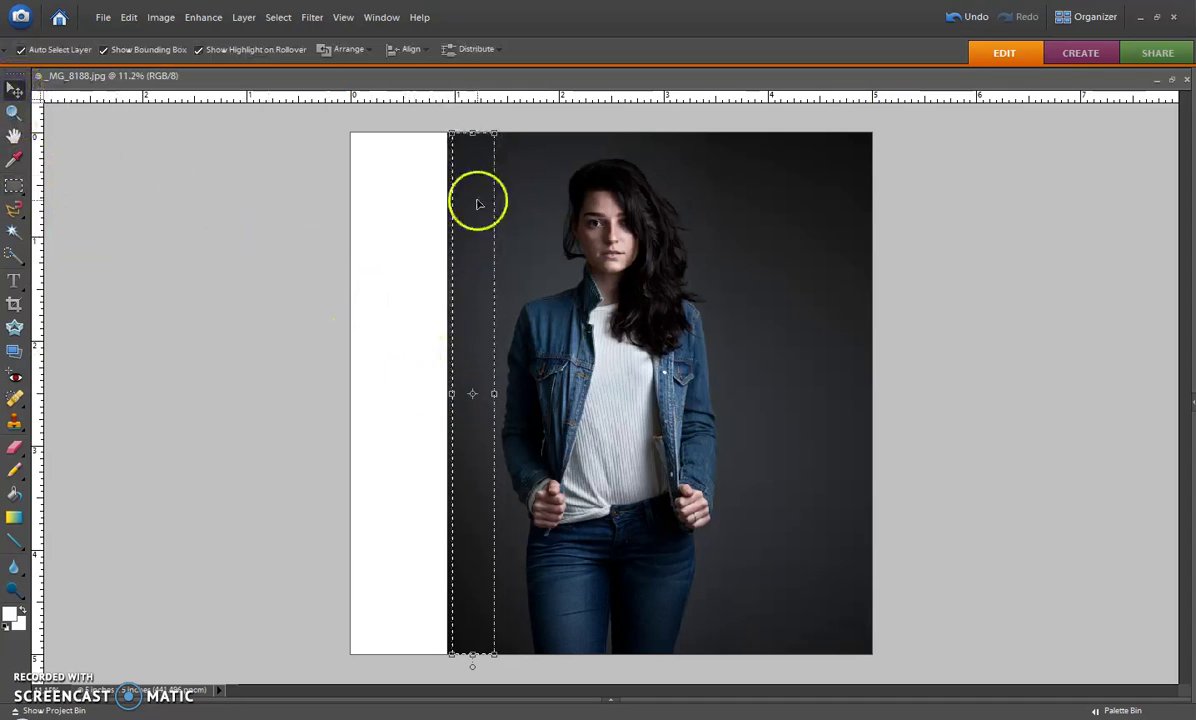
click(472, 130)
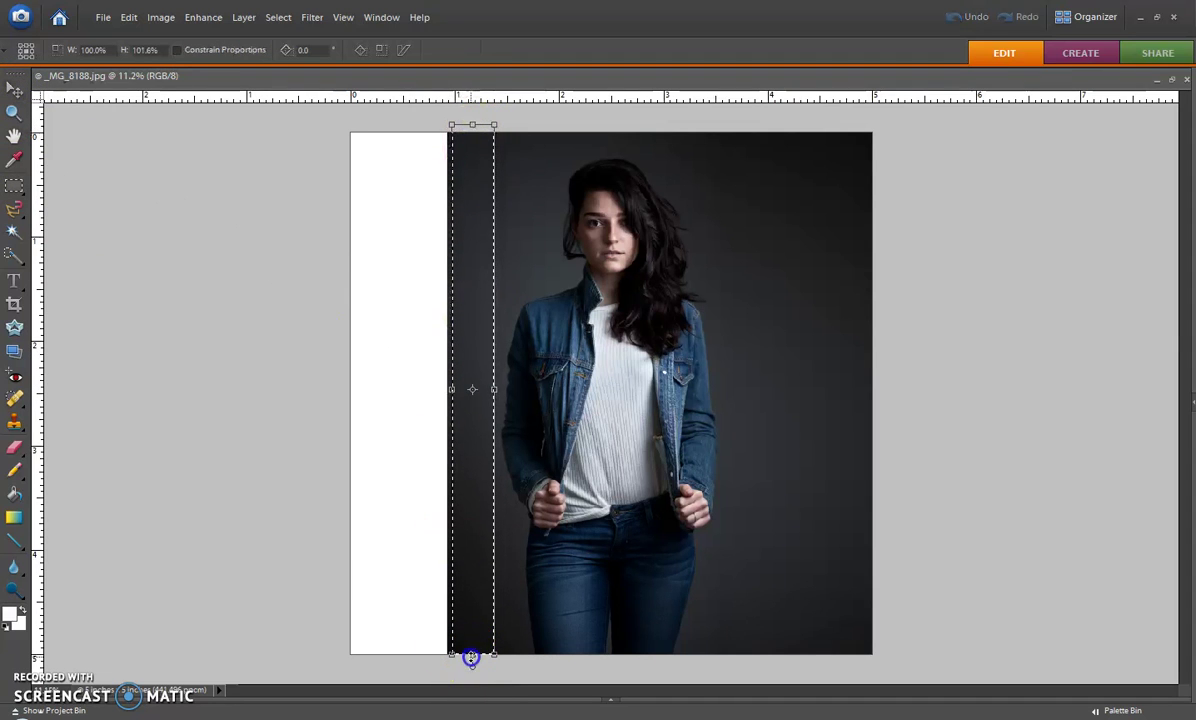
drag(451, 394, 331, 396)
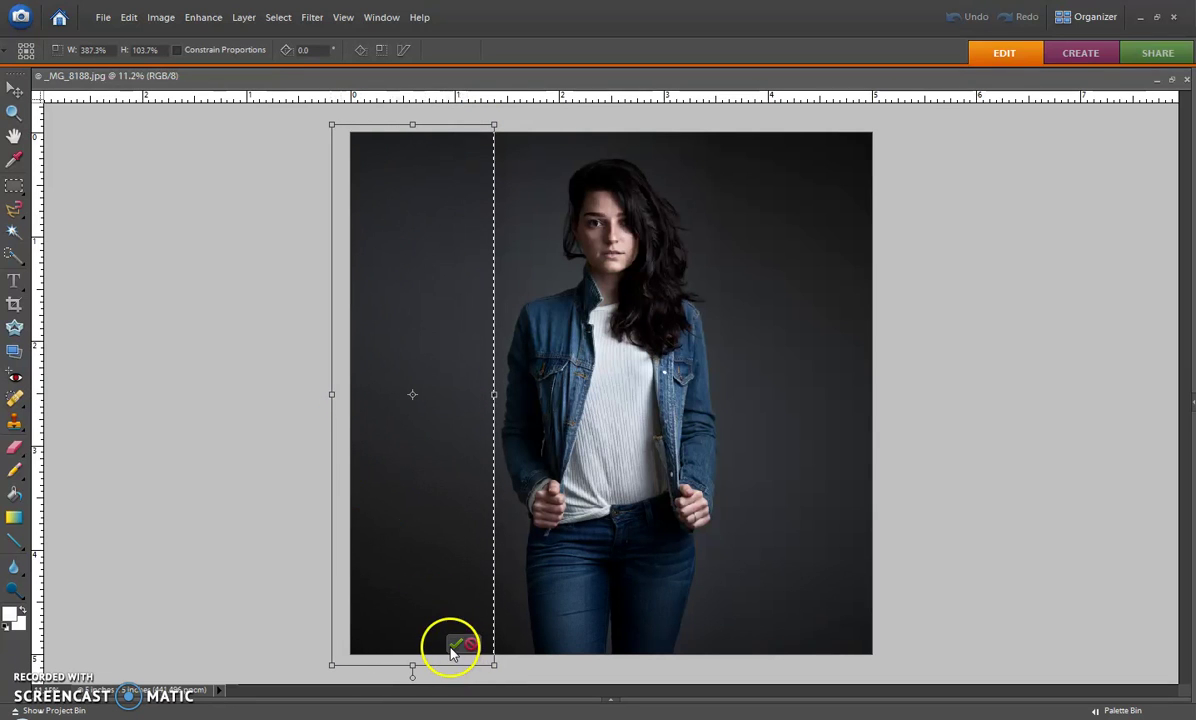
click(455, 646)
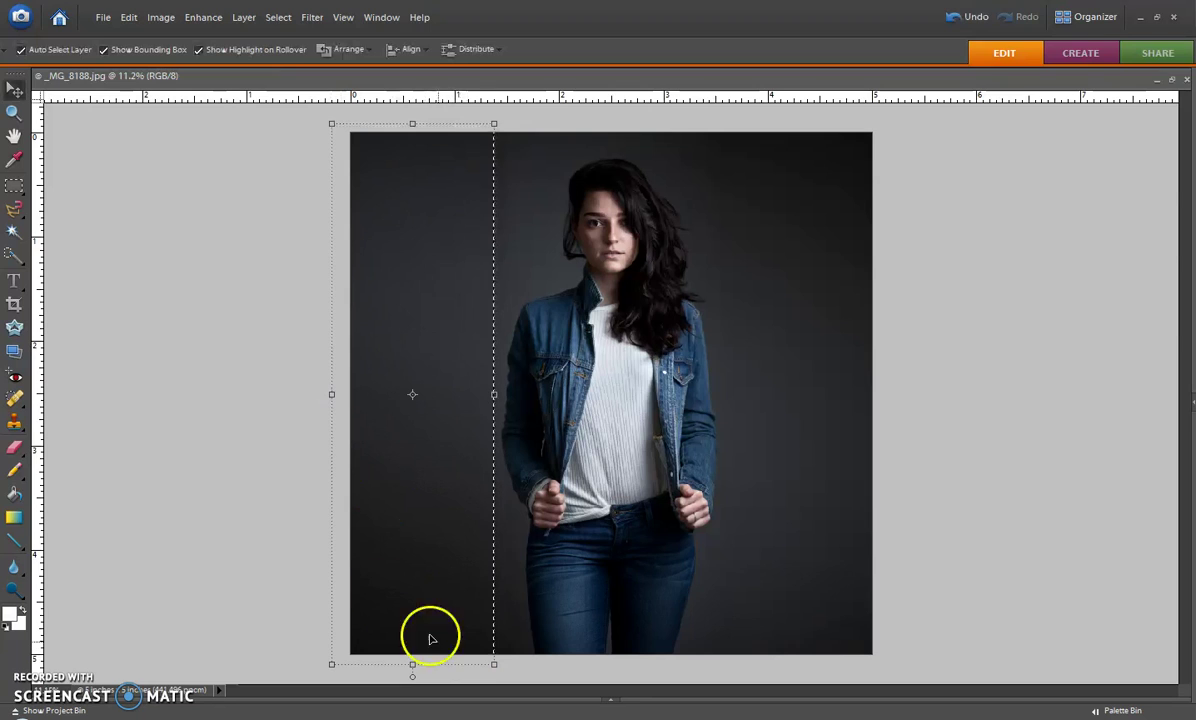
click(20, 116)
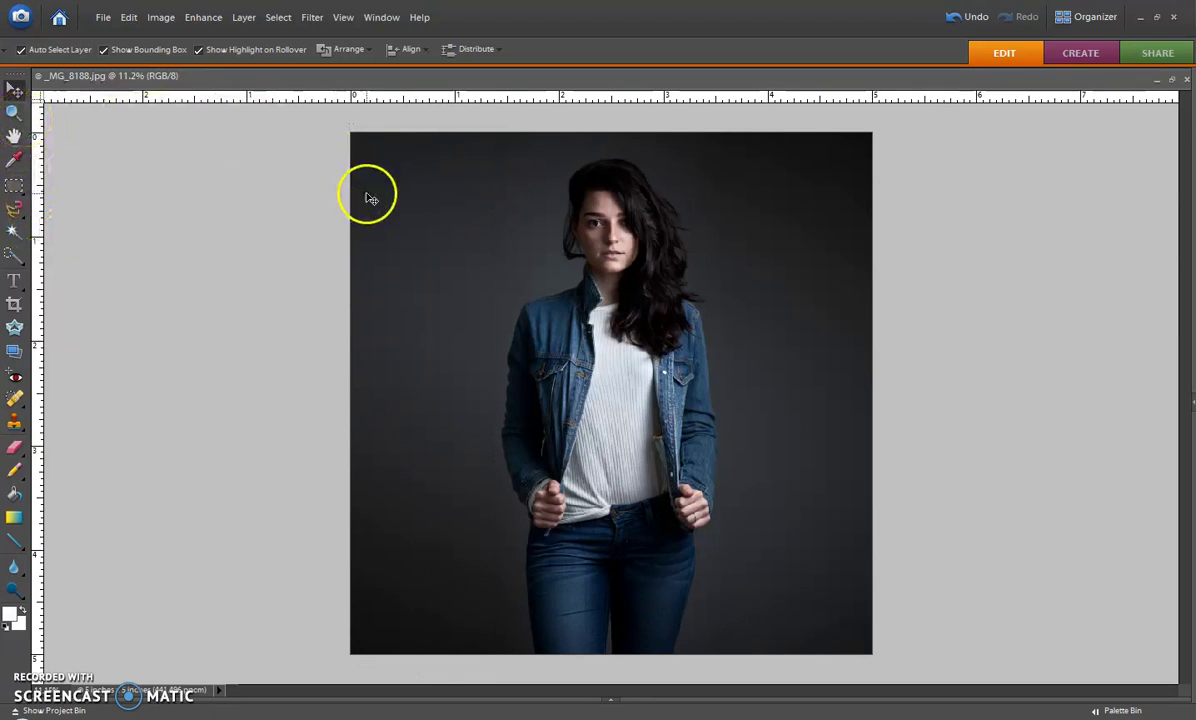
- Set the Spot Healing Brush size to 75 px, then switch to the Clone Stamp tool
click(14, 398)
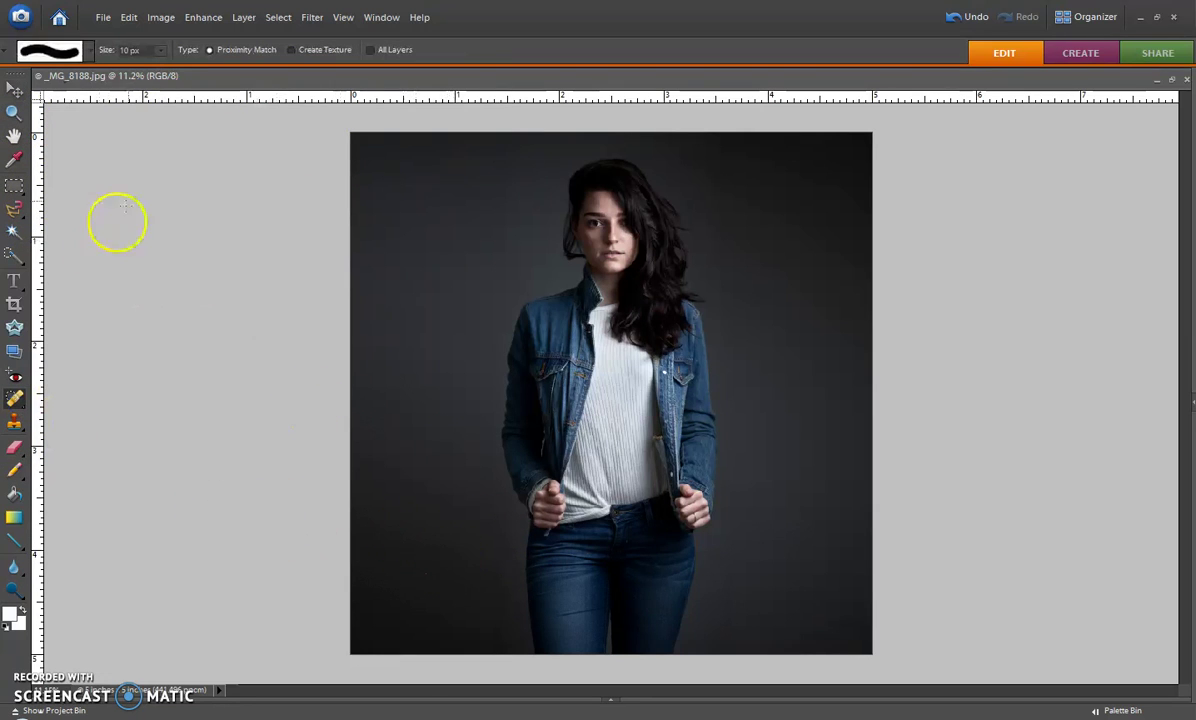
click(162, 50)
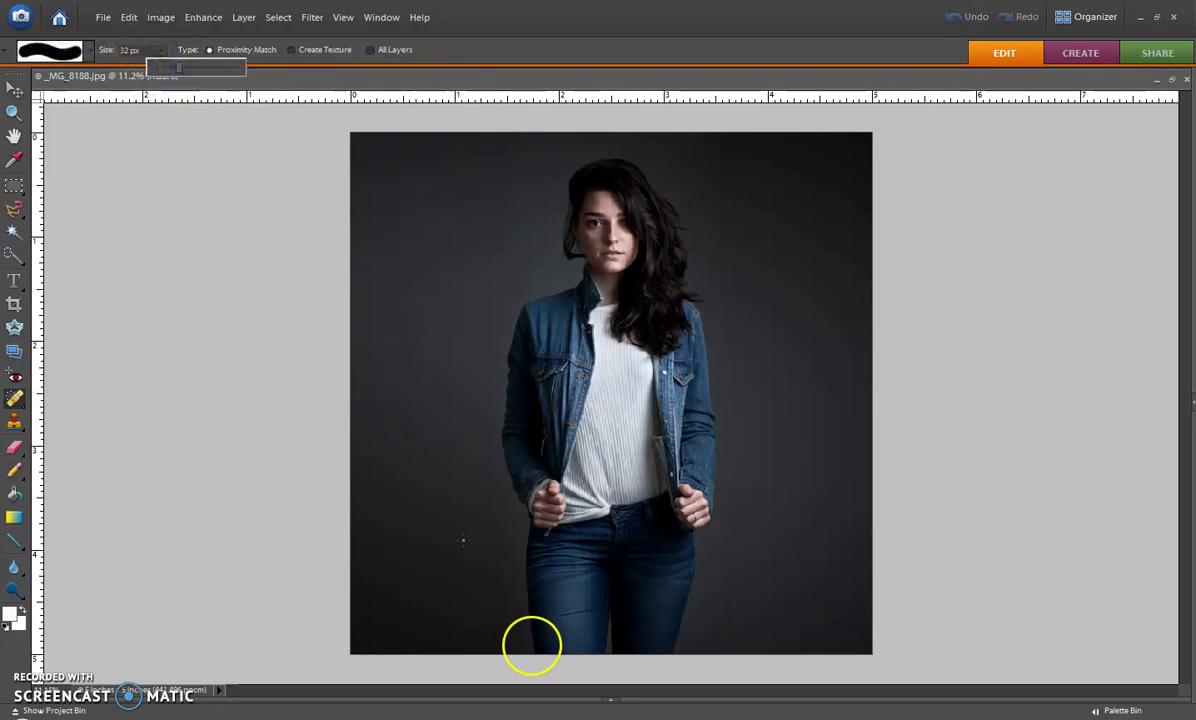
drag(181, 100, 208, 67)
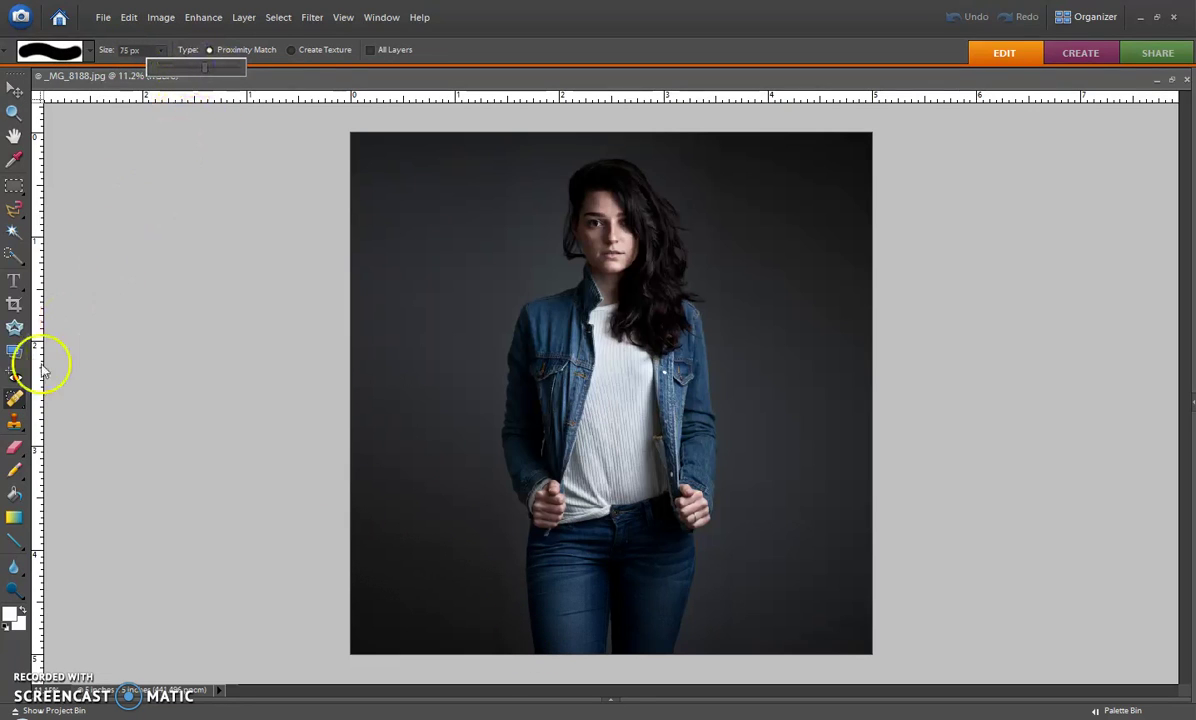
click(16, 420)
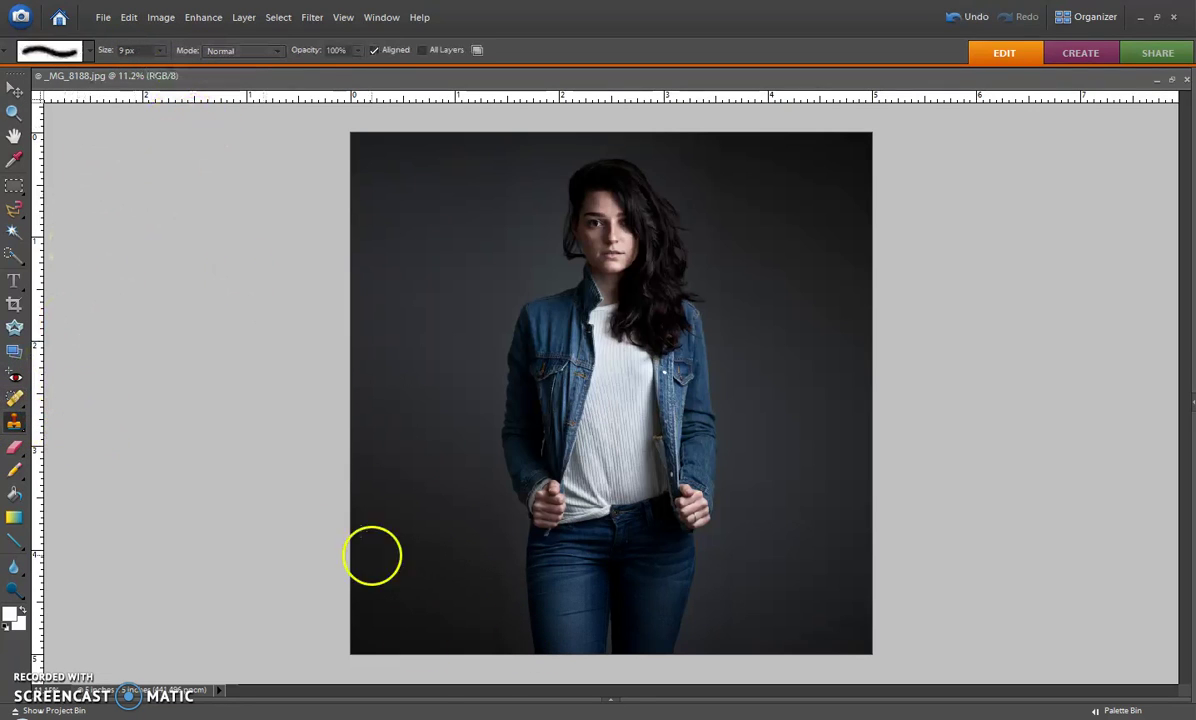